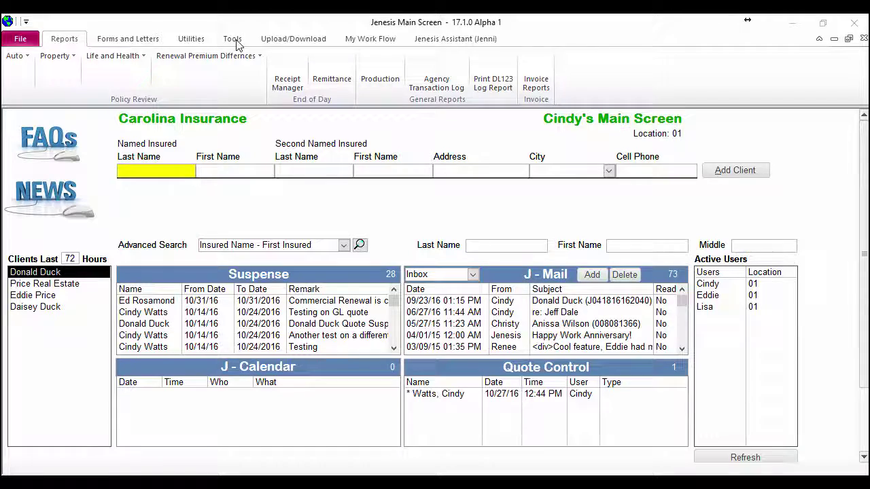
- View the Commission Manager menu and its statement and report filters, and close it
click(233, 41)
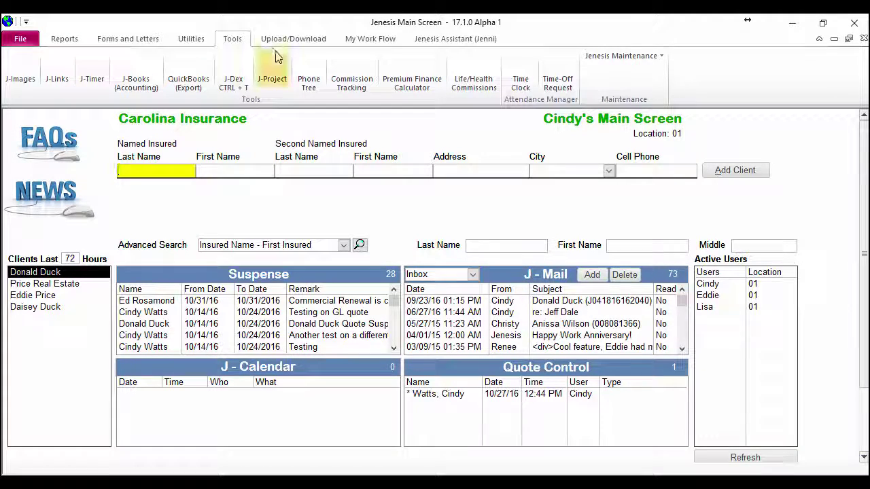
click(343, 63)
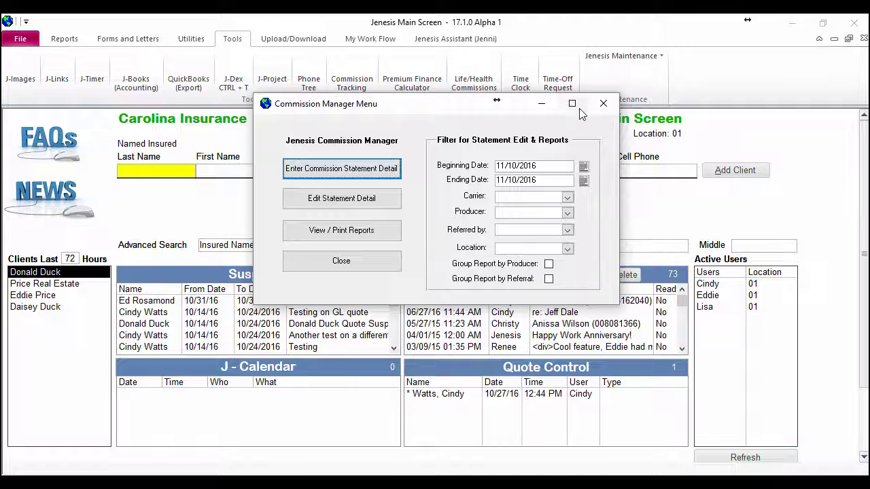
click(603, 105)
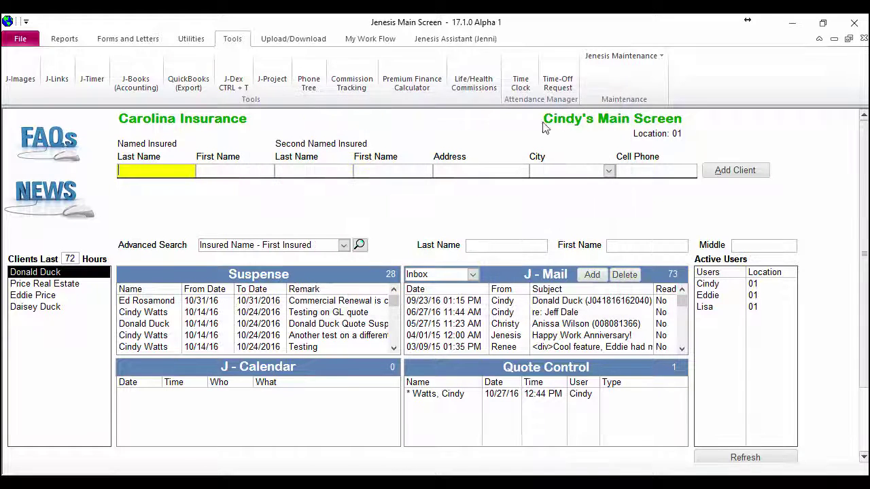
- Check the available producers on the first recent client's active American Modern home owners policy, and close the policy
click(36, 271)
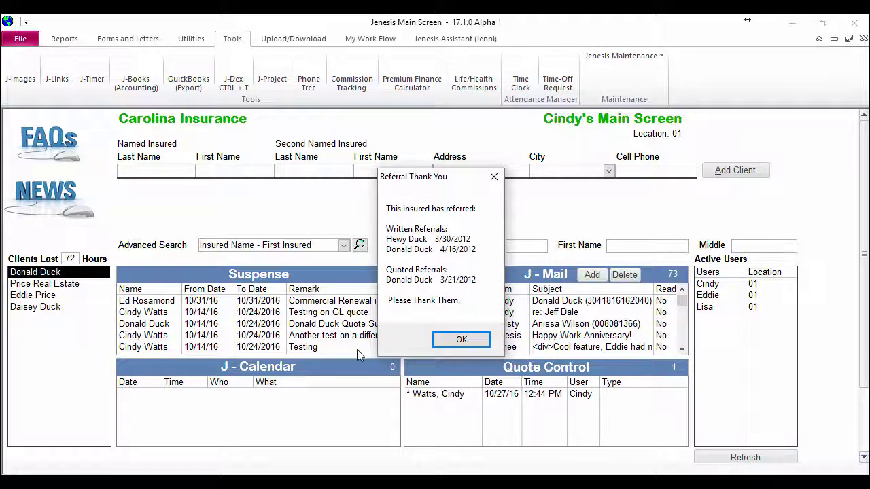
click(489, 339)
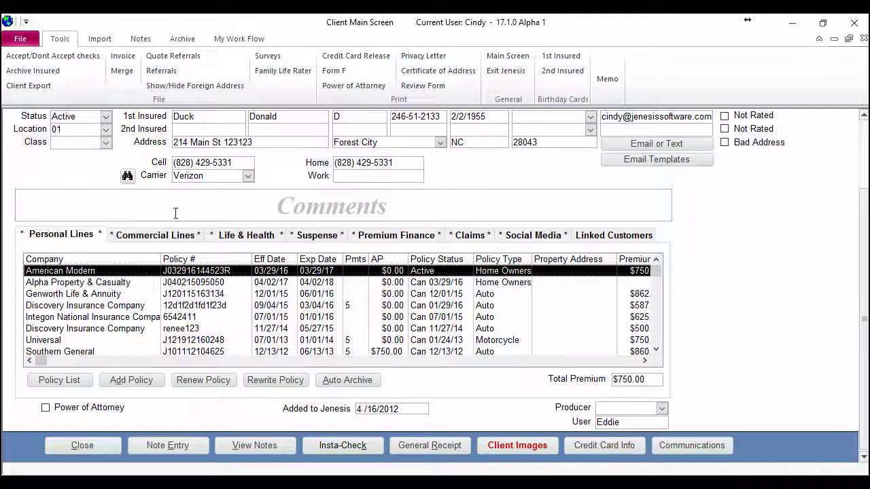
double_click(129, 271)
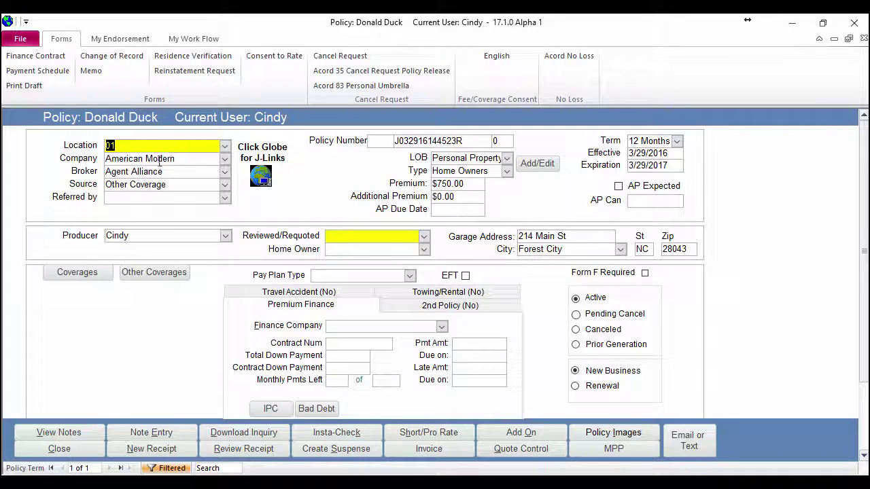
click(224, 235)
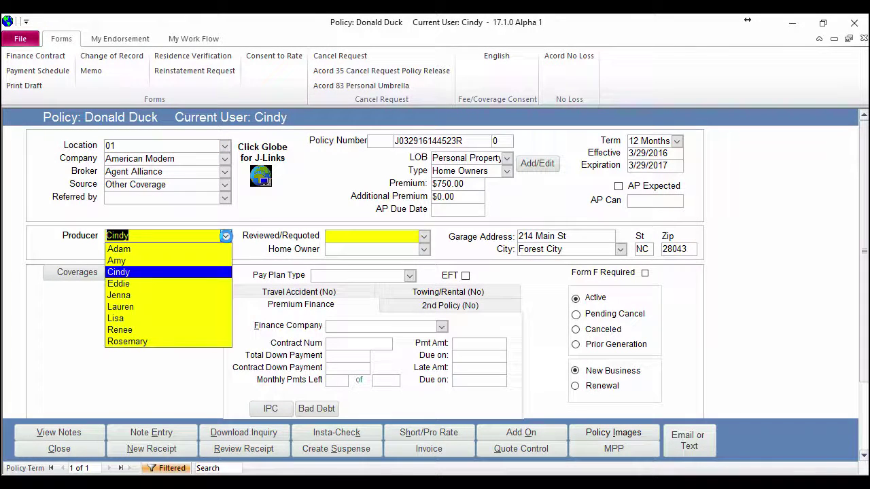
click(124, 389)
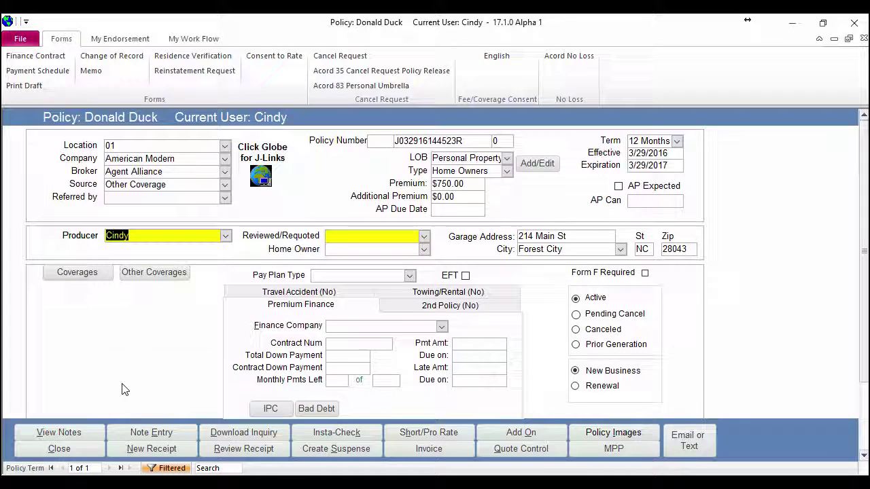
click(71, 454)
- Review the New and Renewal commission percentages in the User Setup record, and return to the main screen
click(553, 298)
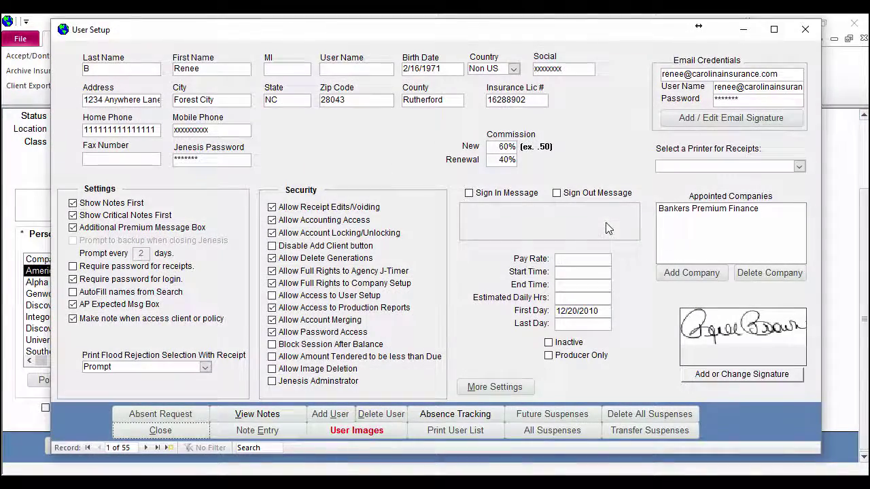
click(497, 146)
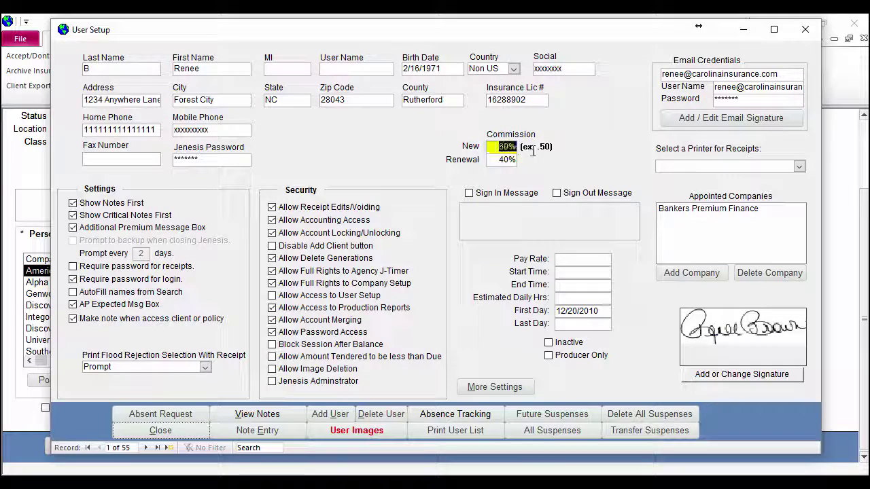
click(493, 149)
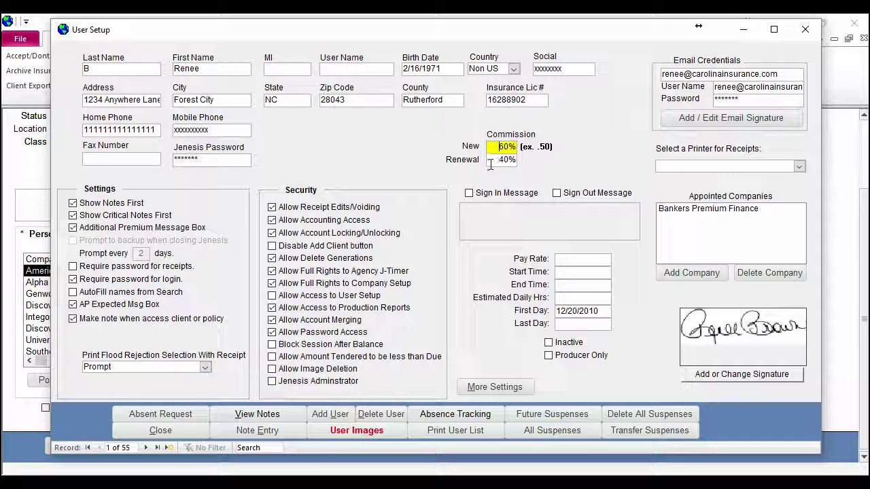
click(494, 161)
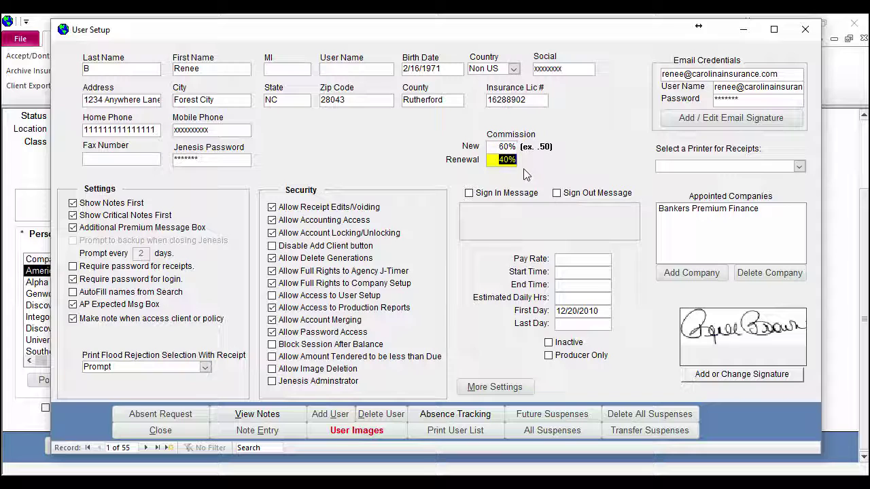
click(491, 147)
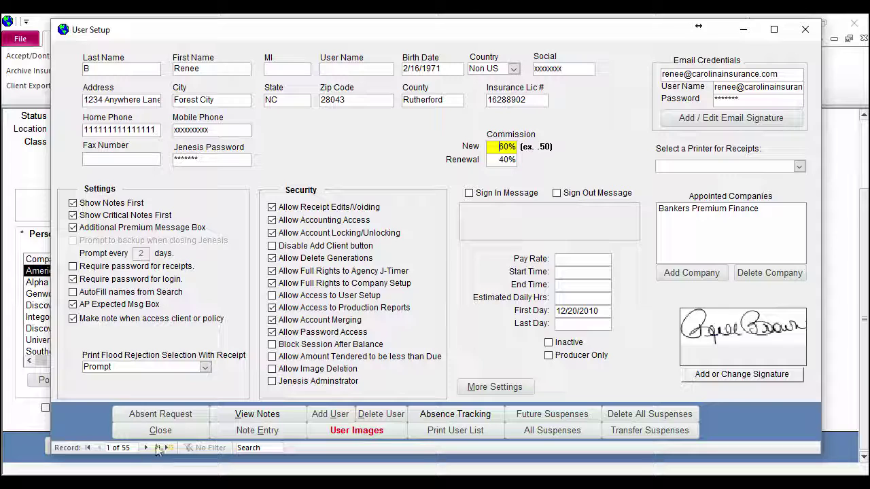
click(161, 430)
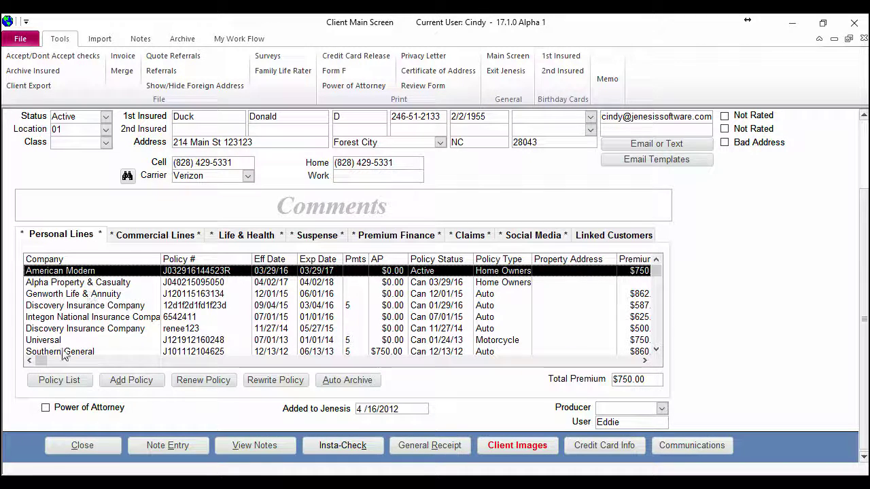
click(83, 444)
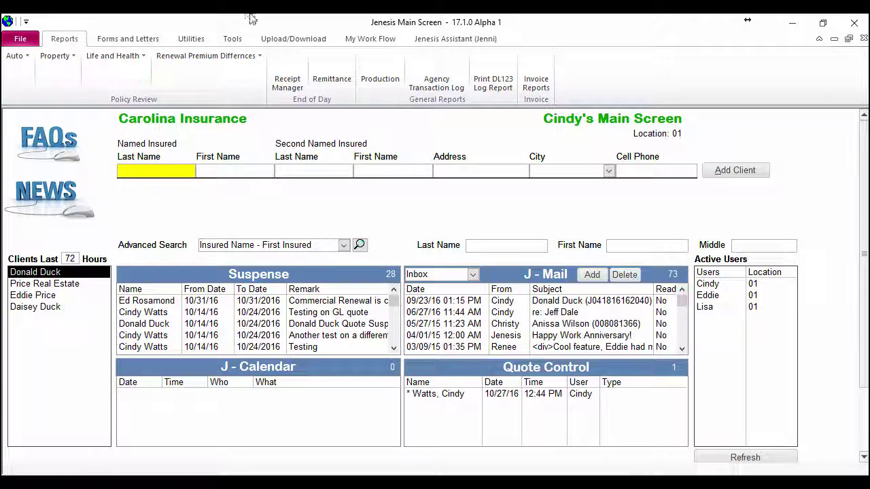
- Start a commission statement detail entry with statement date 11/10/2016 and transaction effective date 11/1/2016
click(241, 44)
click(352, 85)
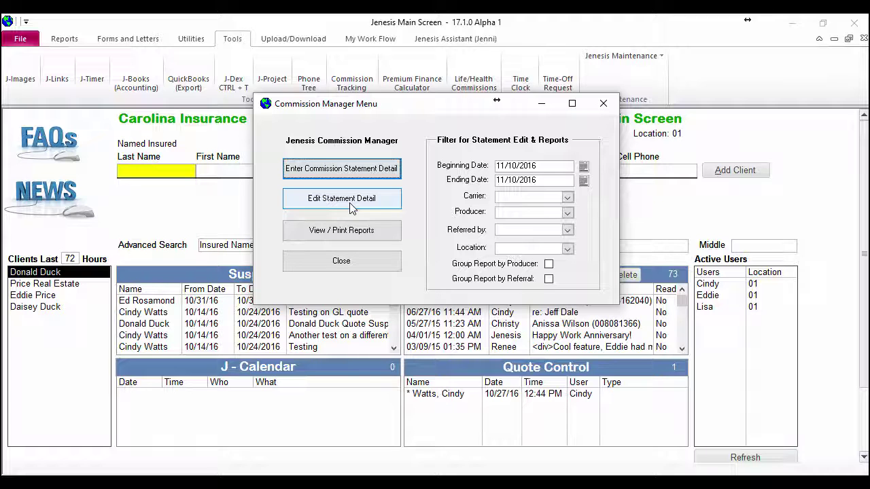
click(346, 170)
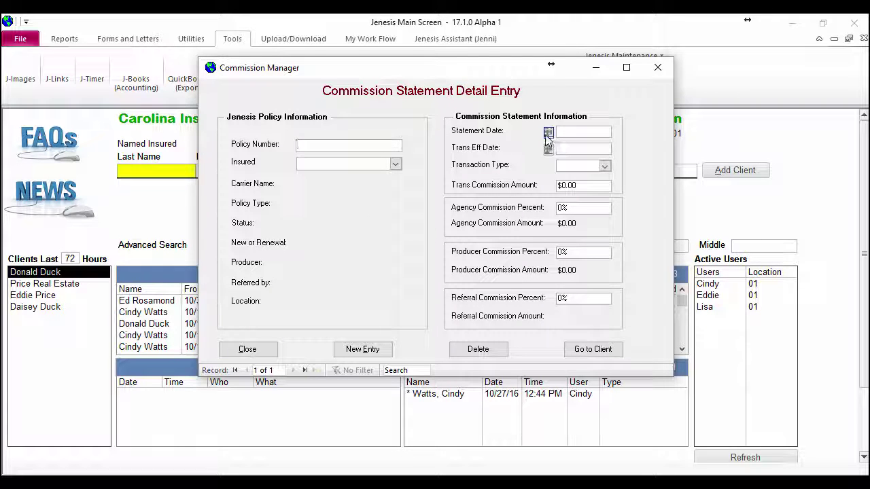
click(548, 132)
click(436, 192)
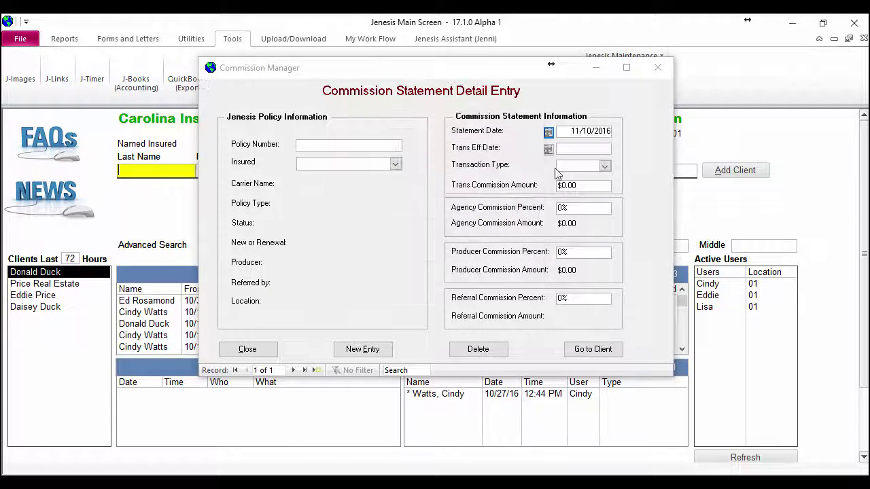
click(549, 150)
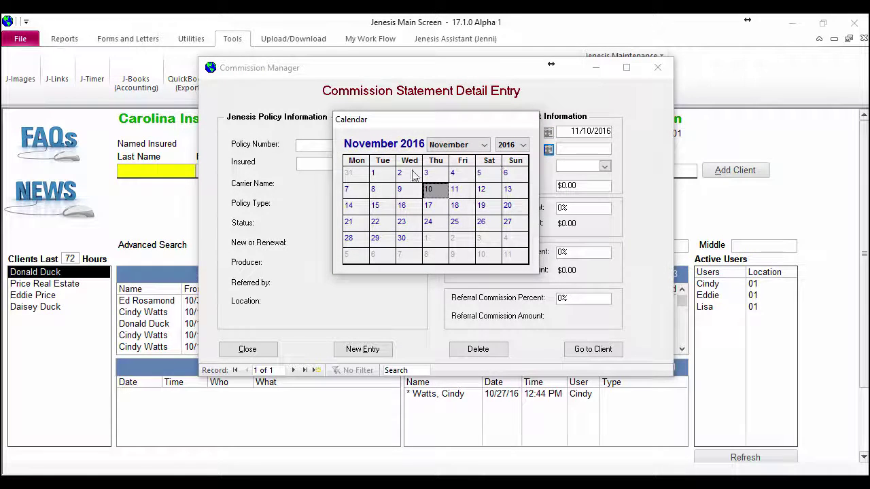
click(378, 174)
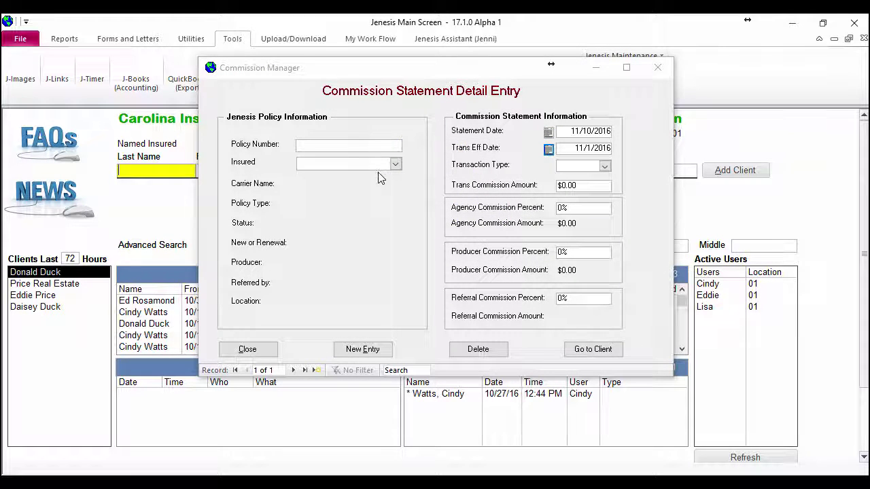
- Set the transaction type to Cancel and the transaction commission amount to -250
click(605, 168)
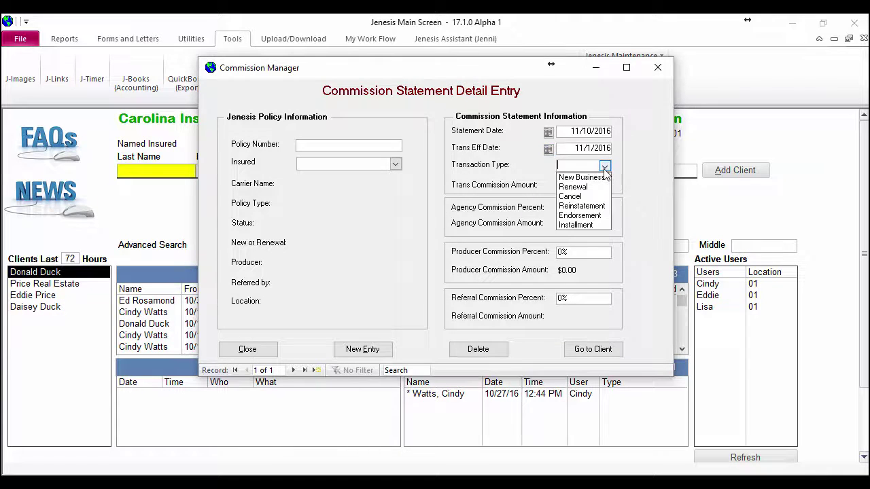
click(571, 196)
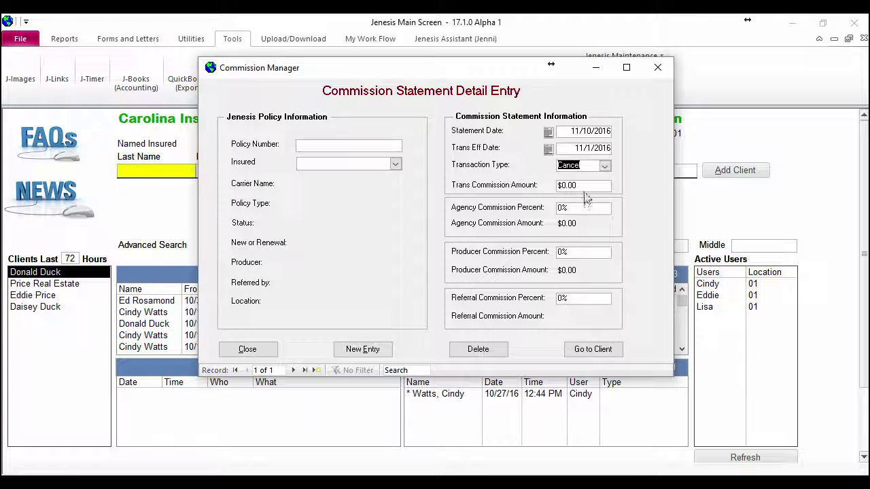
drag(592, 184, 489, 196)
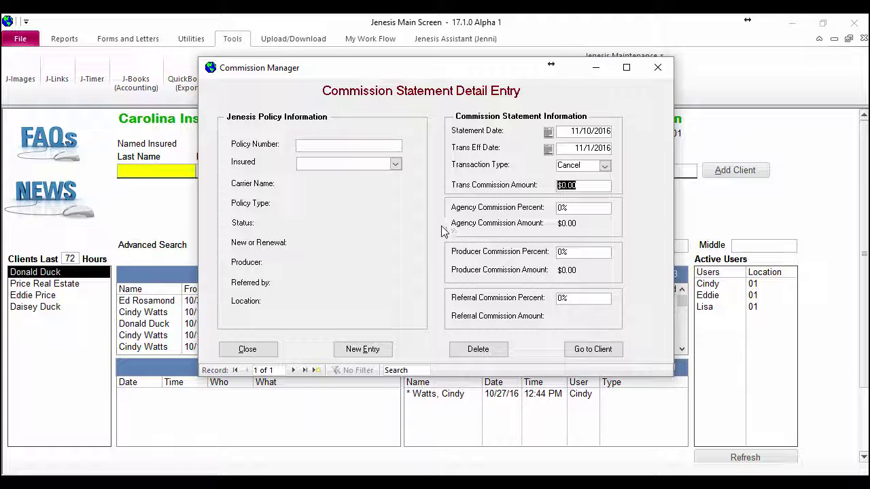
text(-25)
key(Tab)
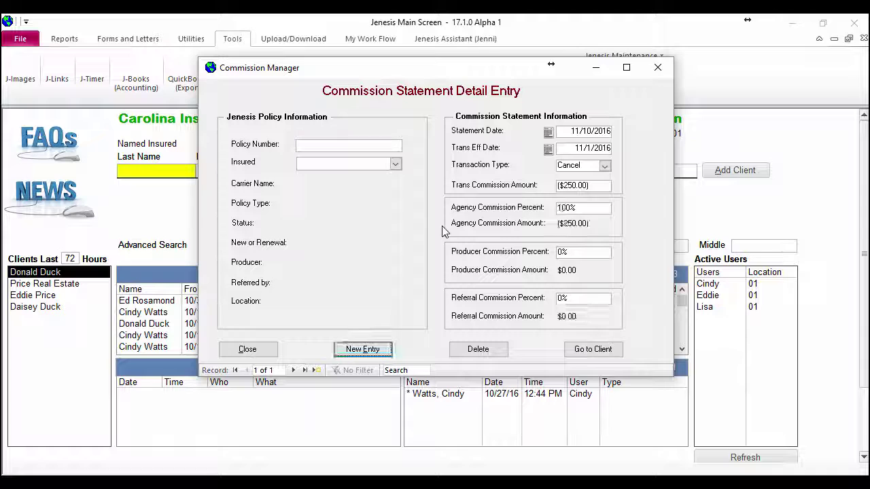
key(shift+Tab)
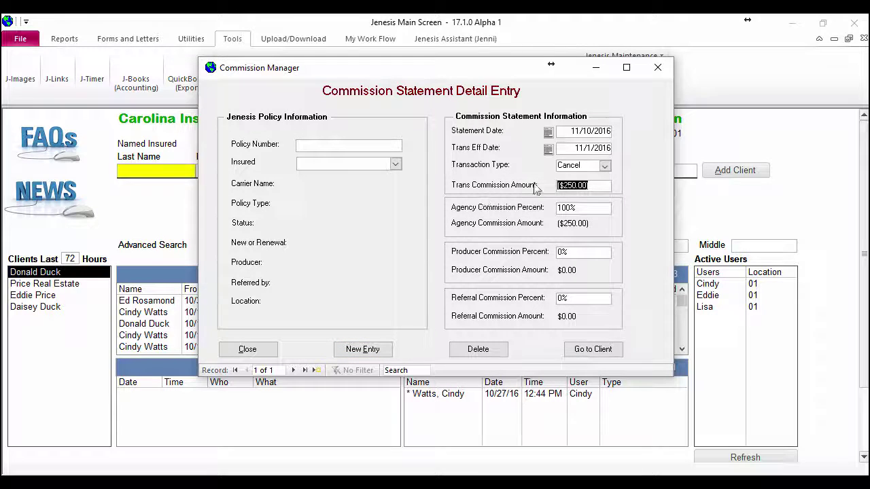
- Set the transaction type to New Business and the transaction commission amount to 250
click(605, 169)
click(605, 165)
click(581, 174)
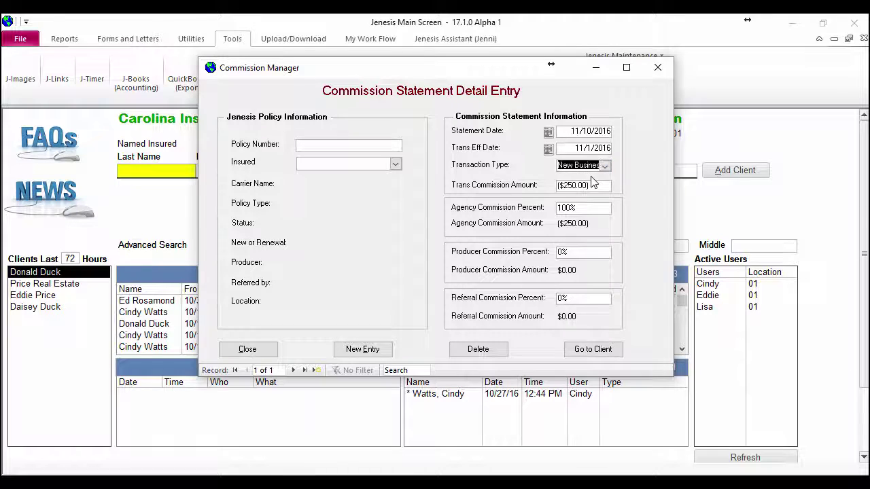
key(Tab)
text(250)
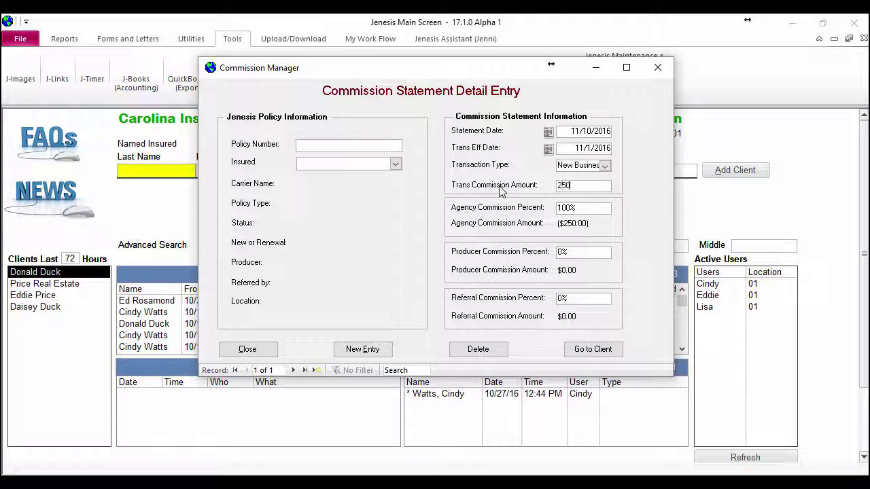
key(Tab)
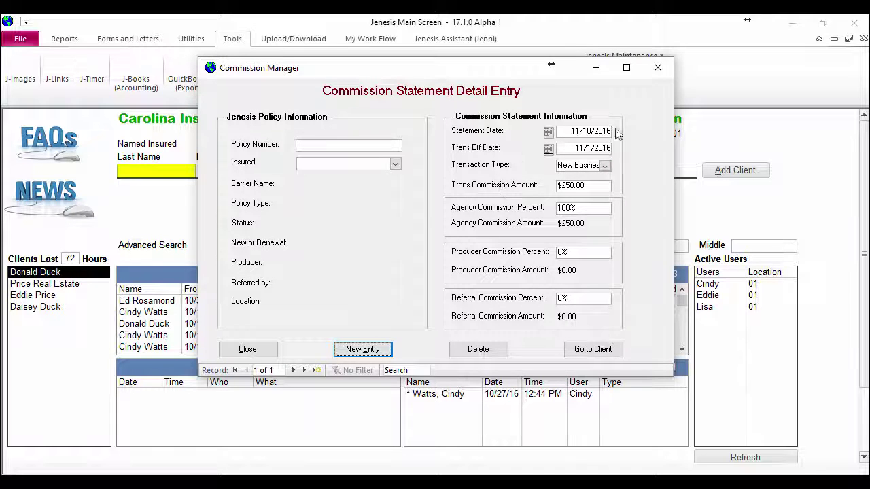
- Set the producer commission percent of the statement entry to 65%
click(581, 207)
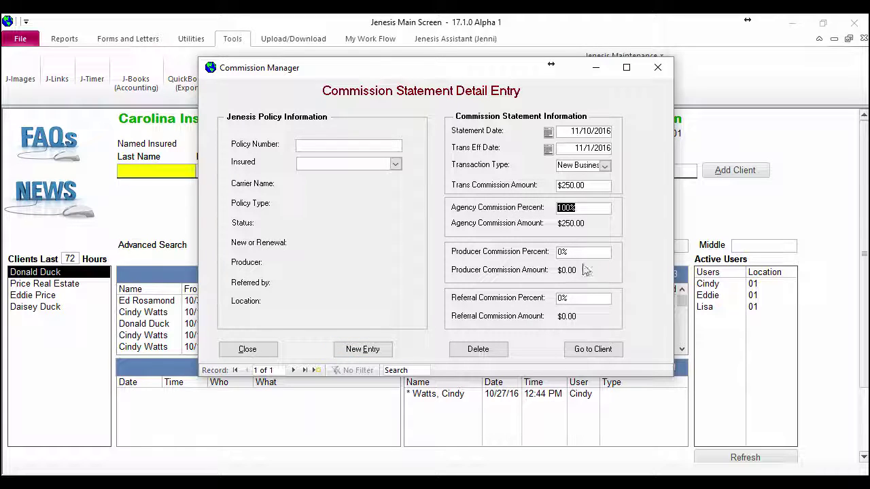
click(575, 252)
text(65)
key(Tab)
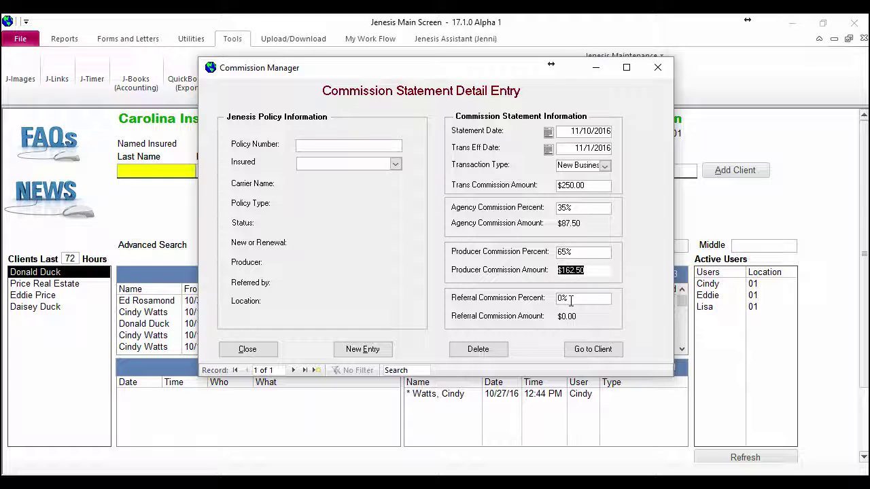
key(Tab)
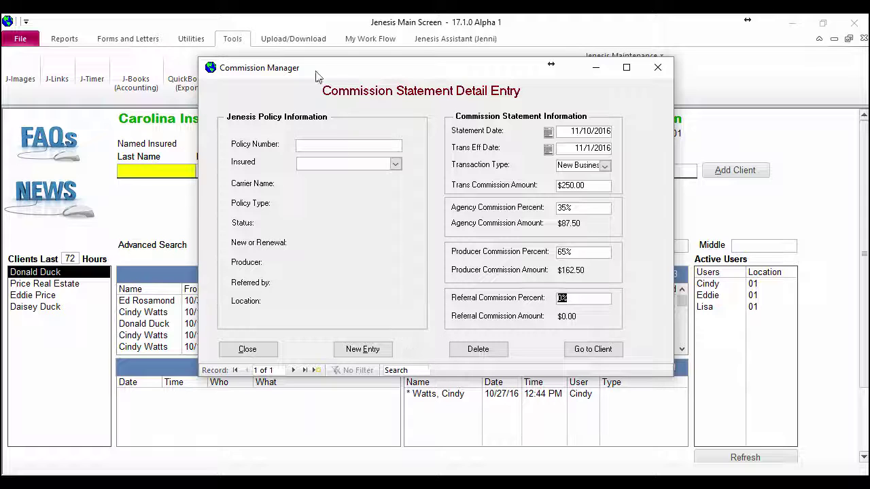
- Paste the policy number to load the policy information into the statement entry, and start a new blank entry
click(319, 146)
key(ctrl+v)
key(Tab)
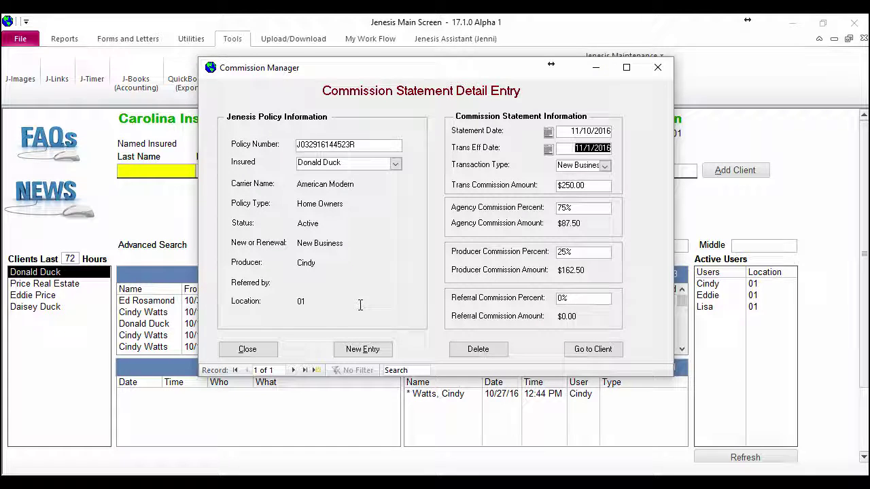
click(358, 350)
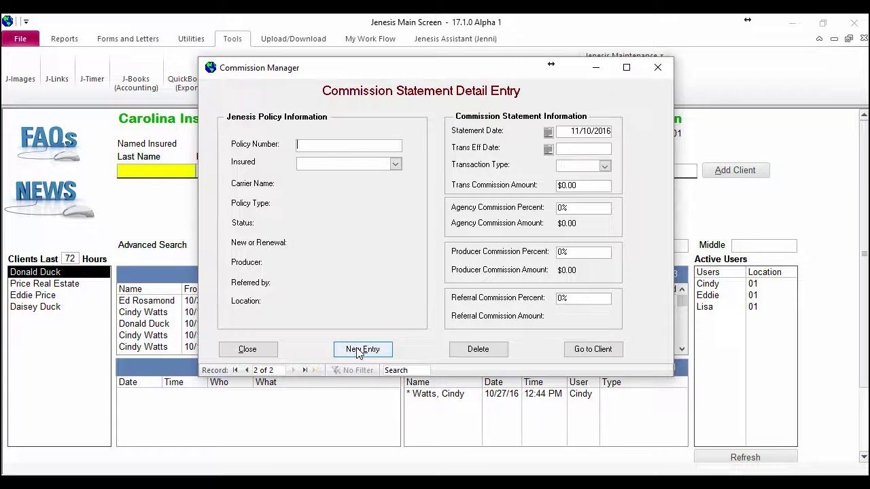
- Close the statement entry form and open the commission report for 11/10/2016 with results grouped by producer
click(249, 350)
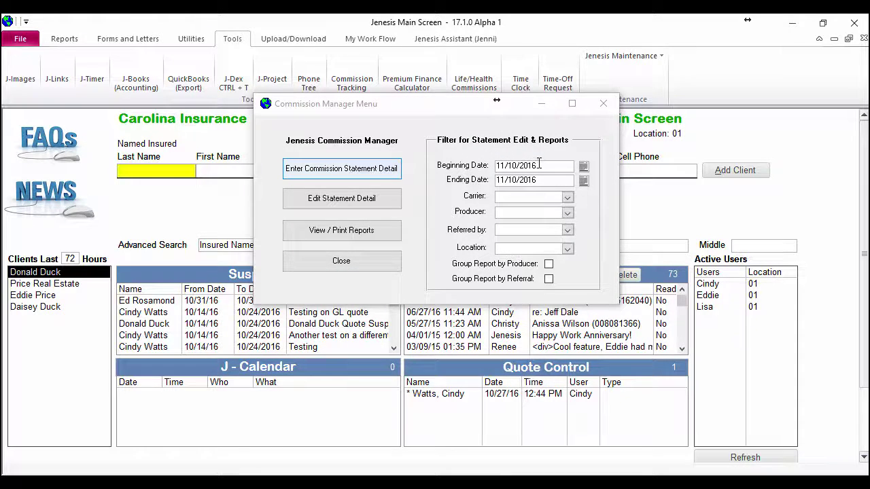
click(537, 165)
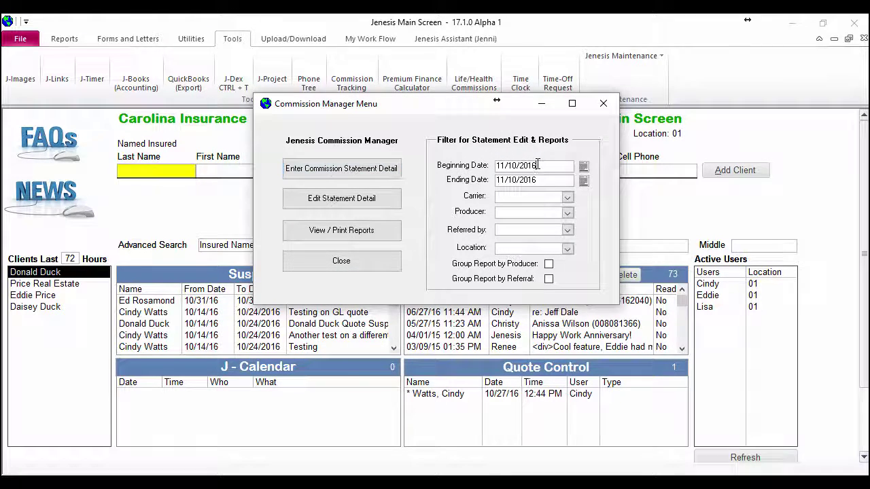
click(549, 265)
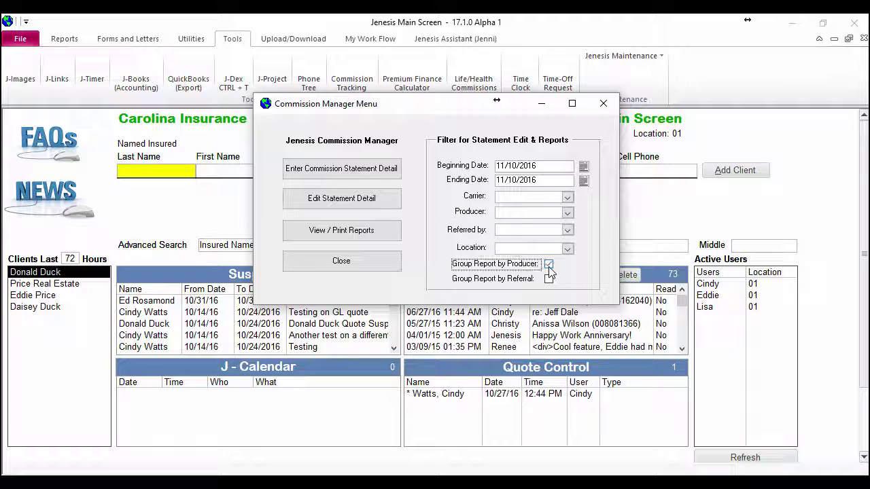
click(308, 232)
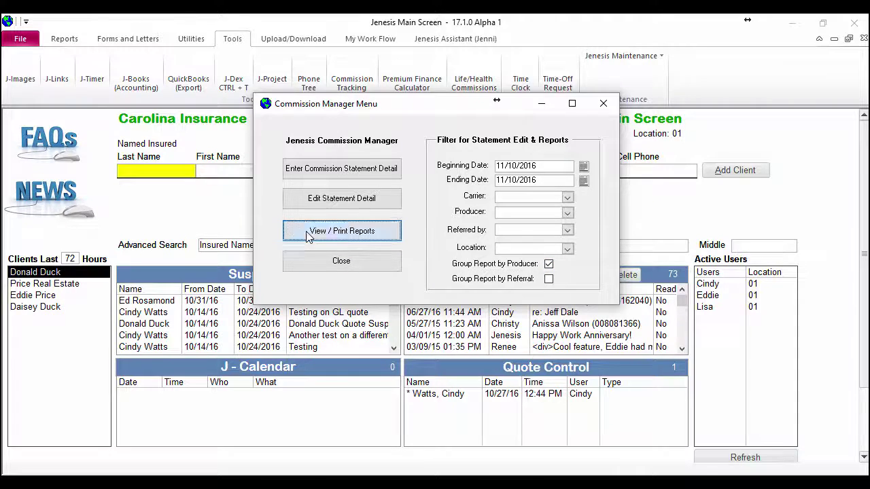
click(329, 188)
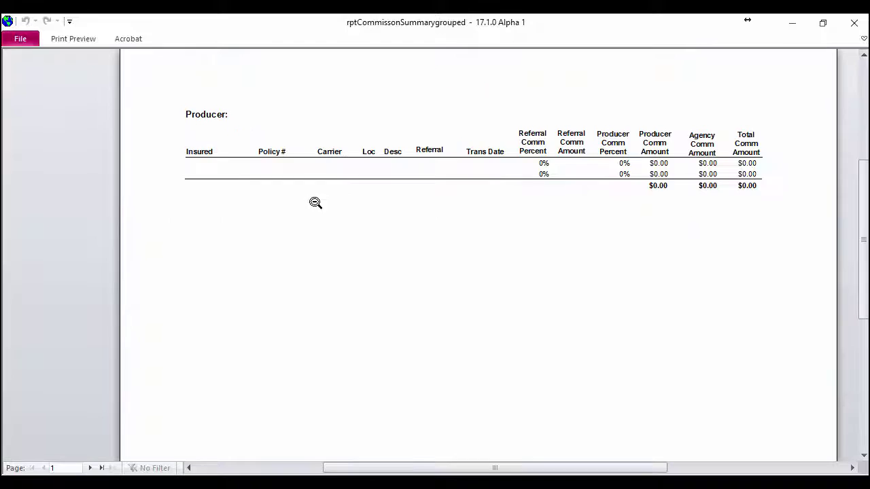
- Review the commission report through its second page, and start printing it from the print preview
scroll(301, 227, up, 2)
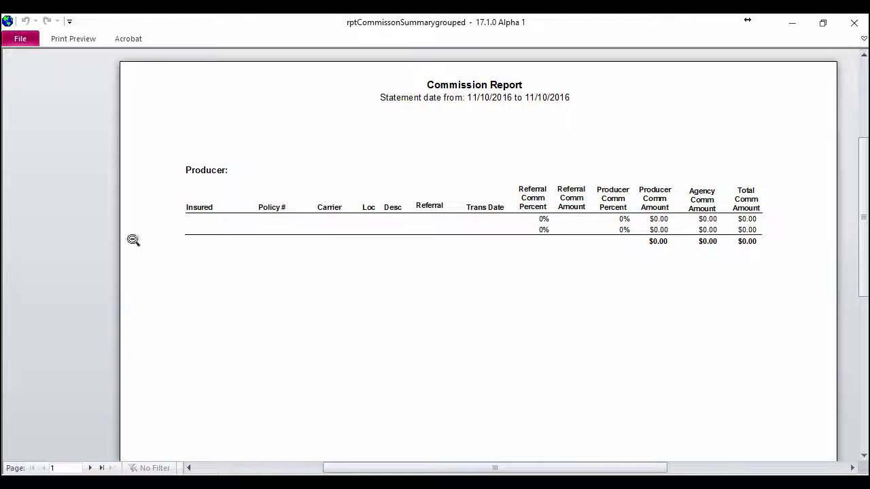
scroll(161, 304, down, 2)
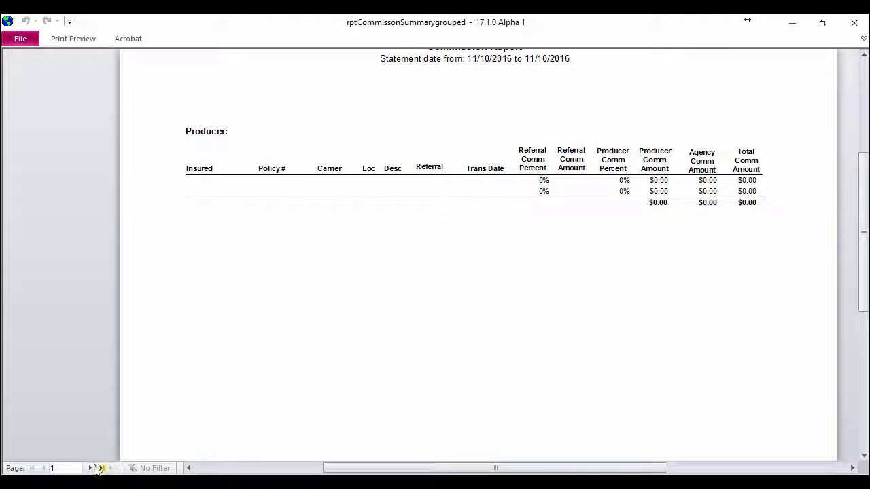
click(89, 468)
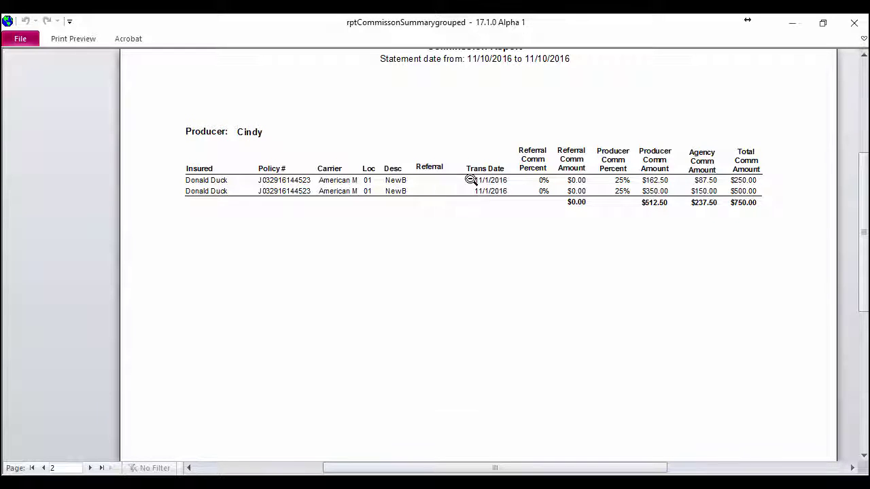
click(70, 41)
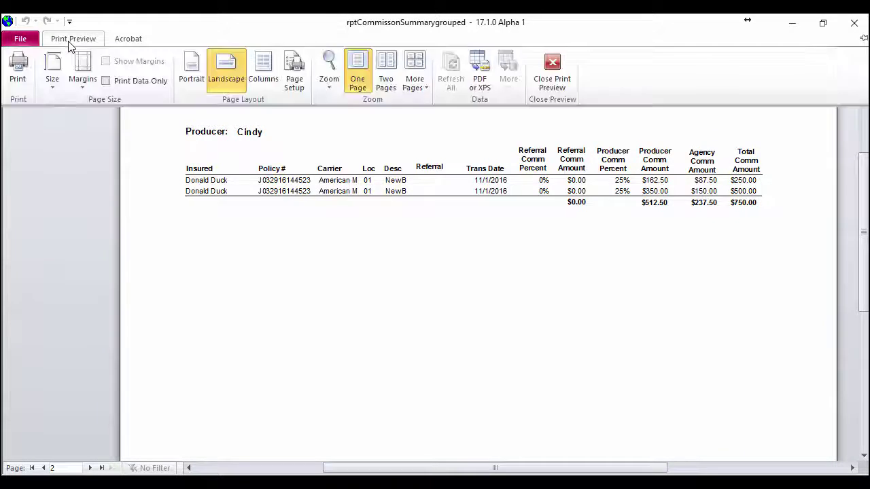
click(19, 65)
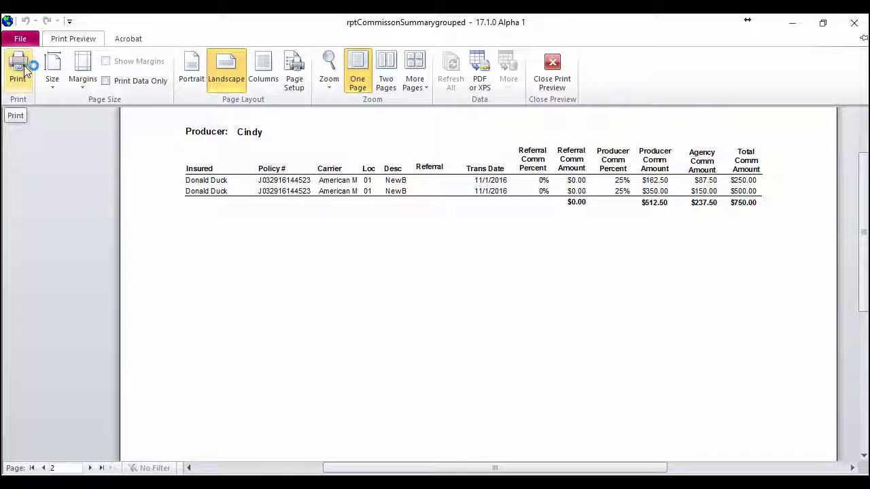